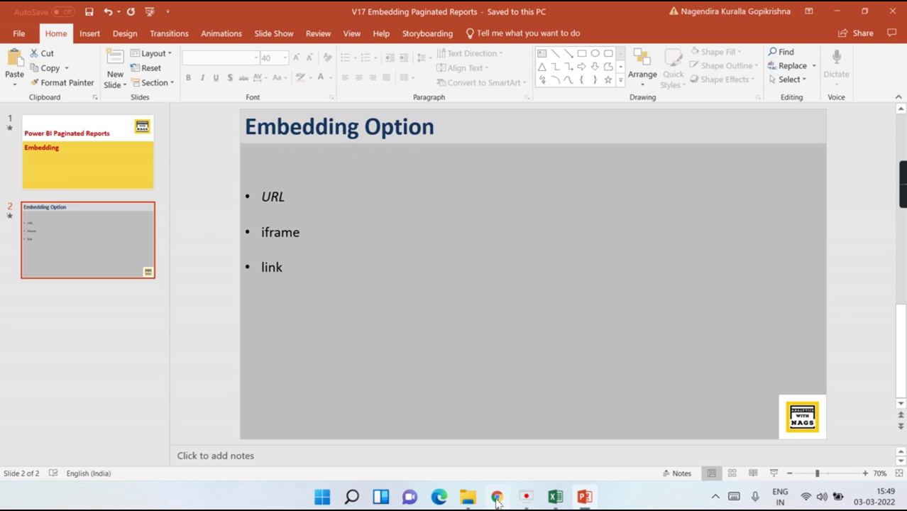
- Open the First Paginated Reports With Param report and view it with ReportParameter1 set to Accessories
left_click(497, 497)
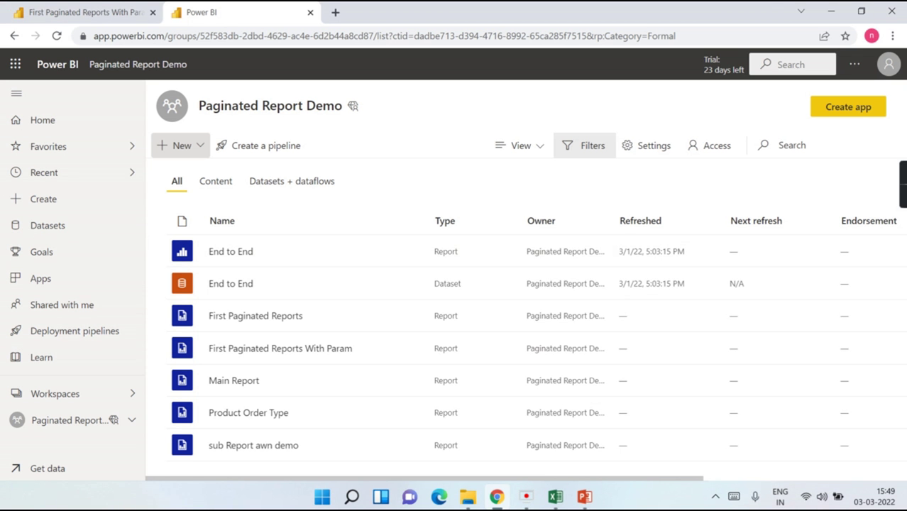
left_click(265, 353)
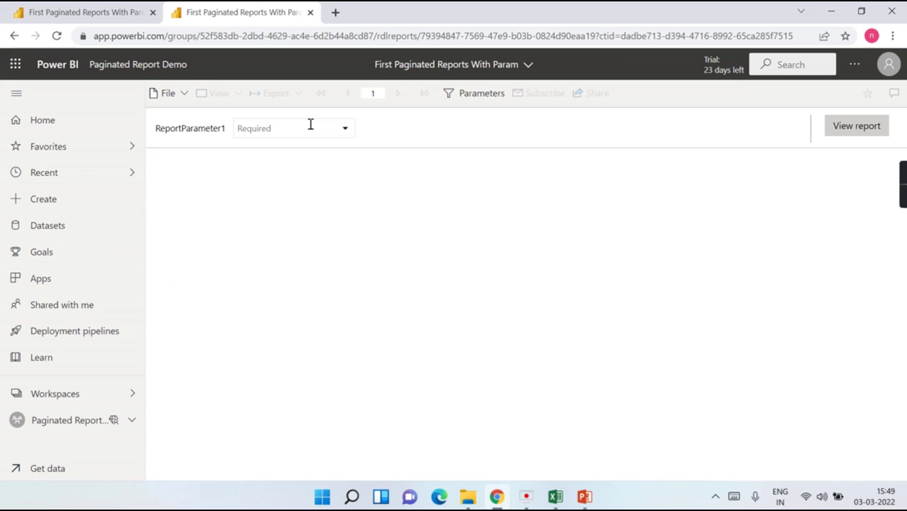
left_click(310, 128)
left_click(272, 198)
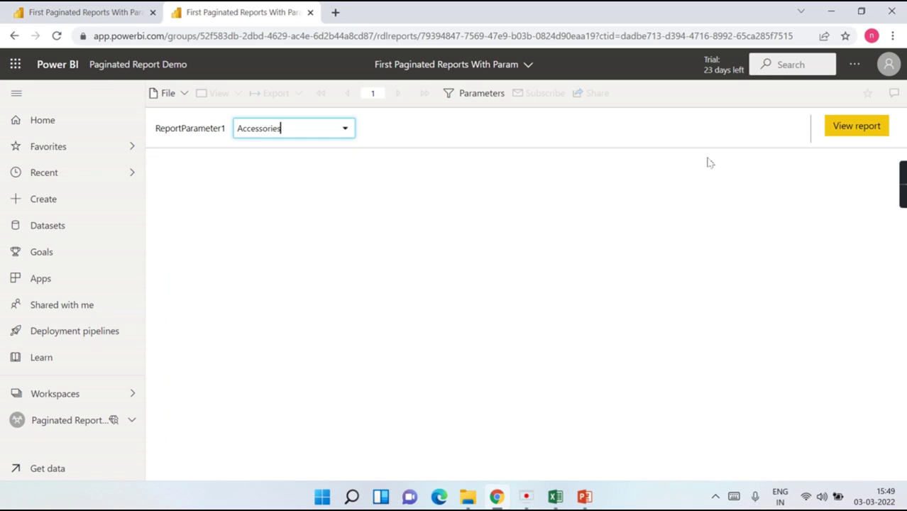
left_click(872, 126)
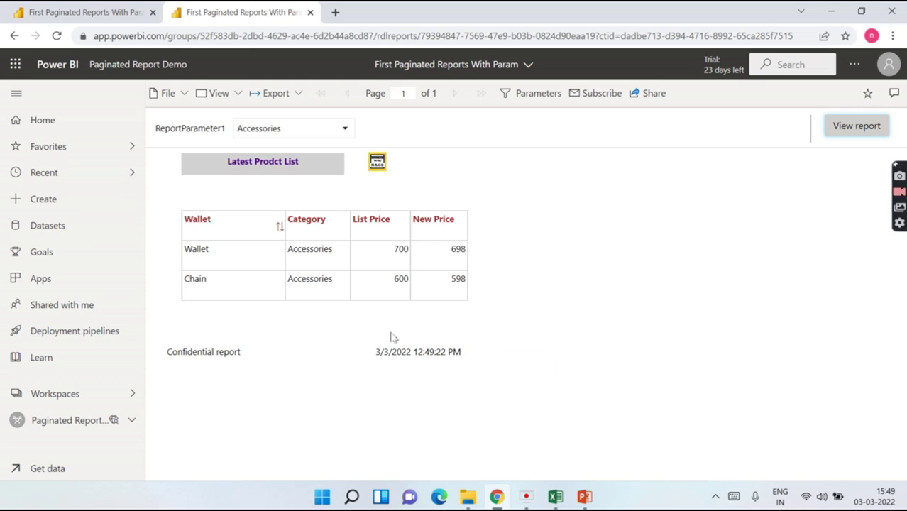
- Open File > Embed and select the secure embed link and the HTML iframe code
left_click(185, 98)
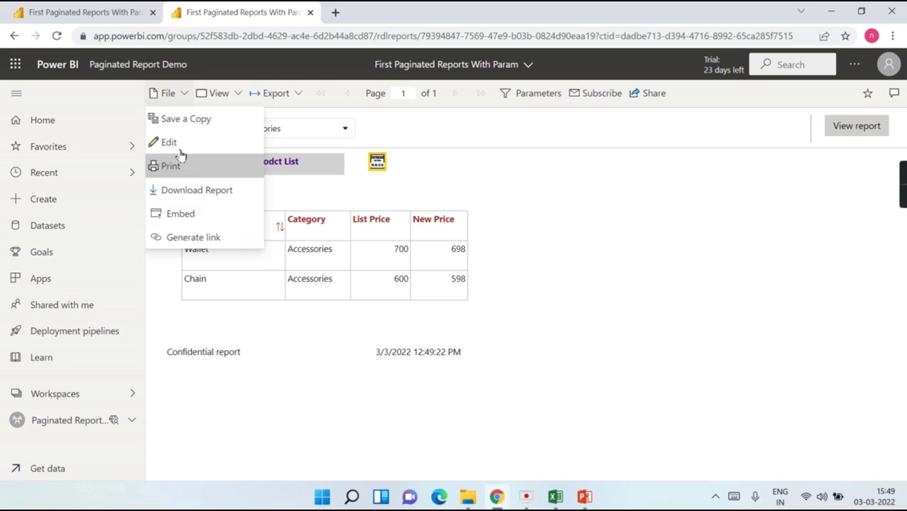
left_click(185, 214)
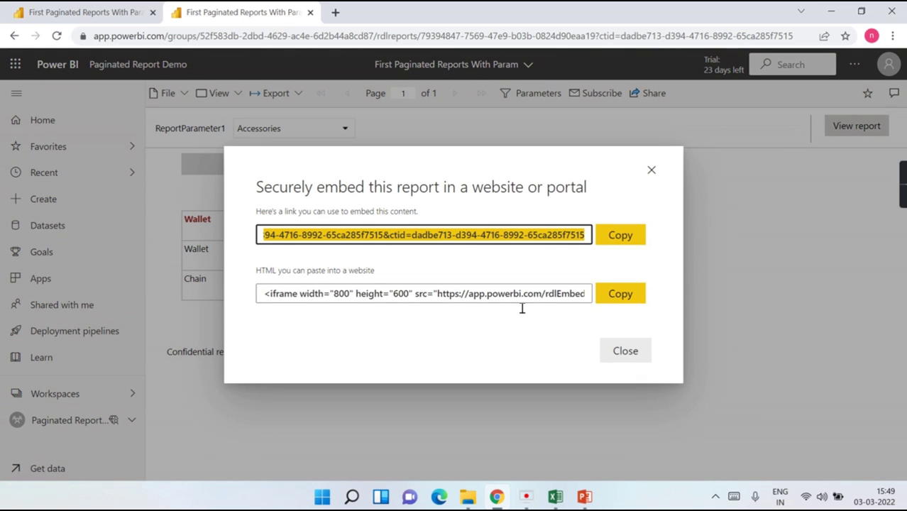
left_click(290, 240)
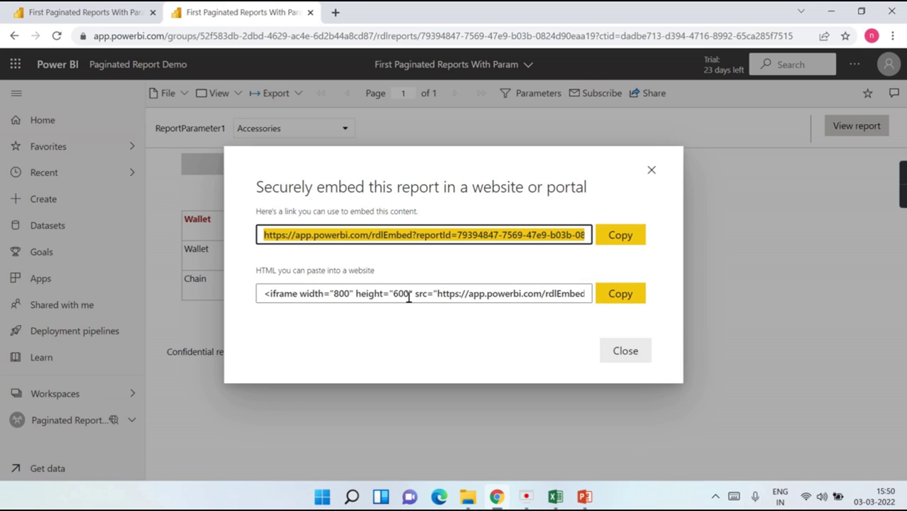
left_click(471, 294)
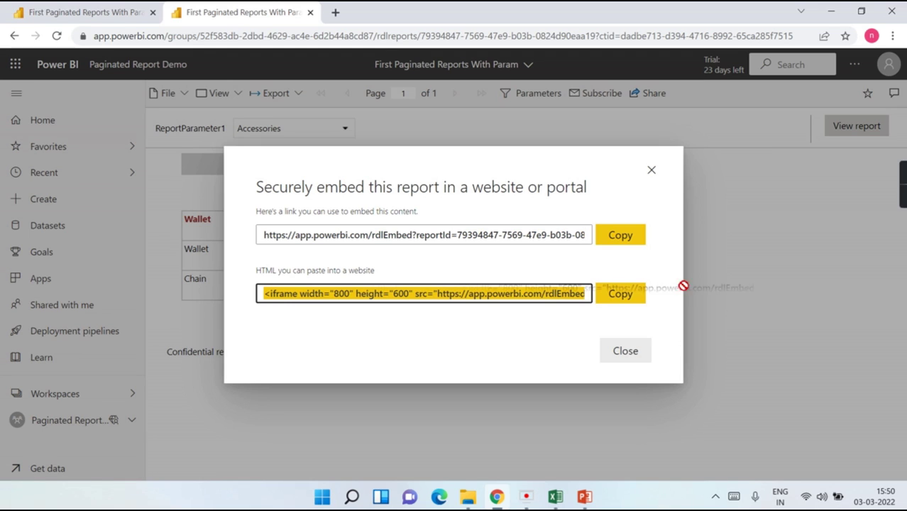
left_click(471, 294)
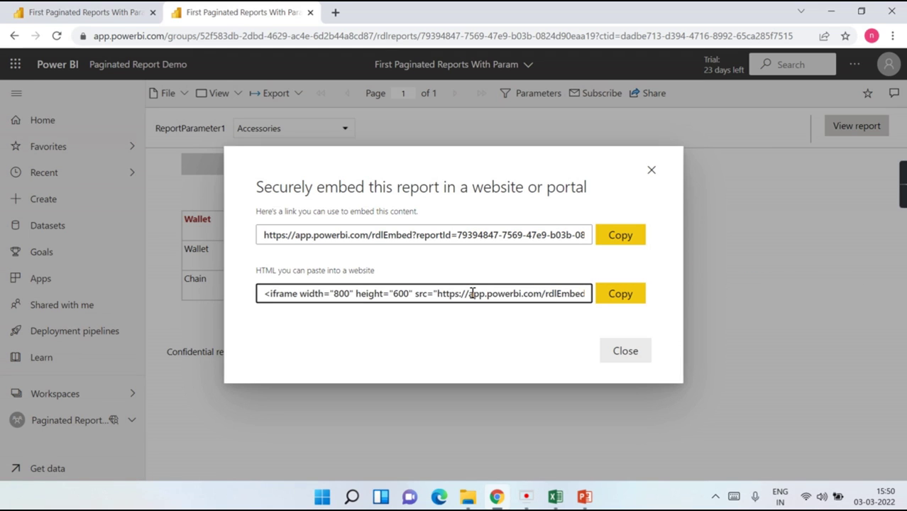
left_click(478, 294)
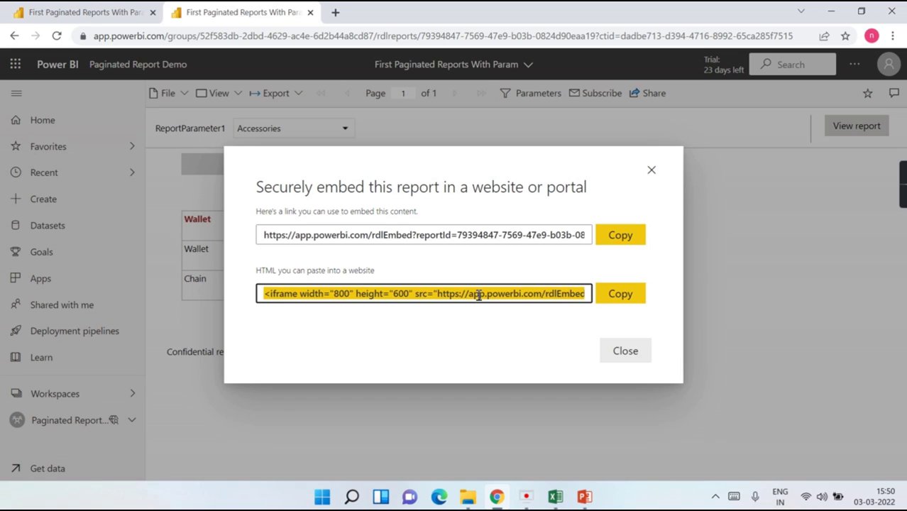
left_click(478, 295)
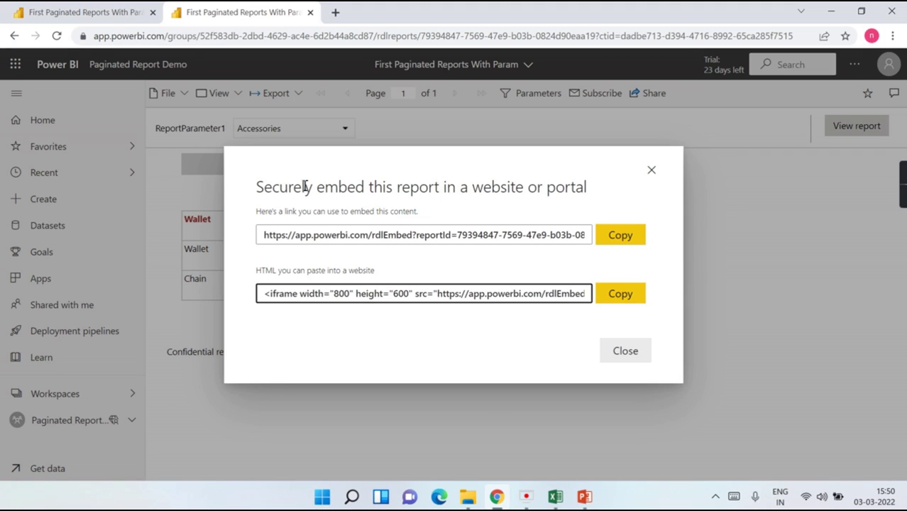
- Close the embed dialog, generate a current-view link, and select its full Accessories-parameter URL
left_click(651, 171)
left_click(186, 94)
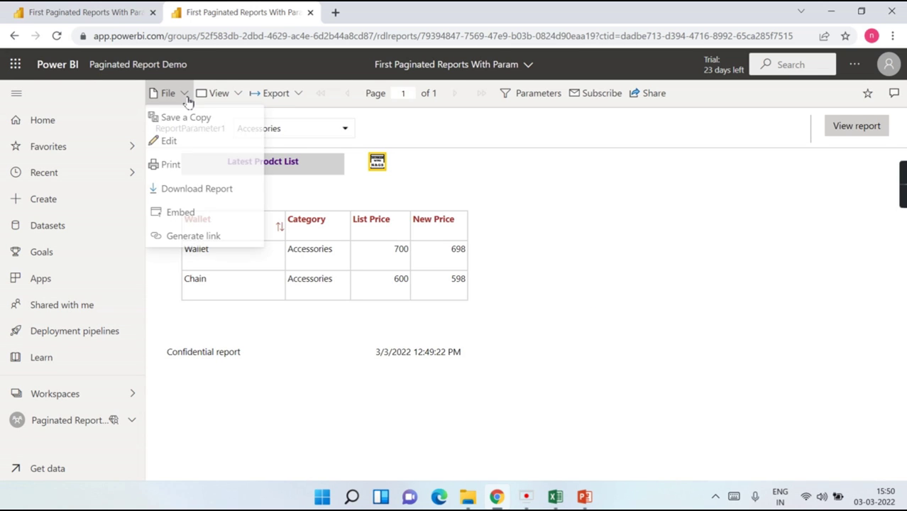
left_click(197, 242)
left_click(326, 268)
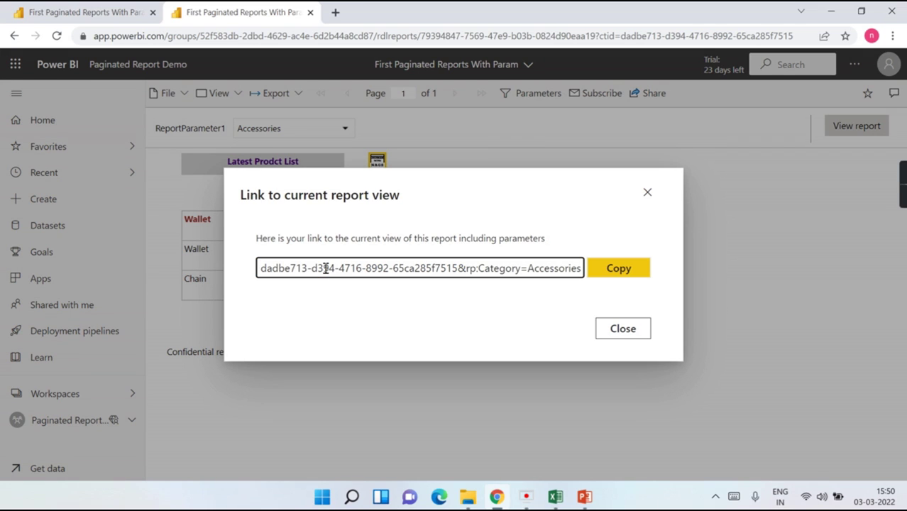
key("ctrl+Left")
key("ctrl+Left")
key("ctrl+Left")
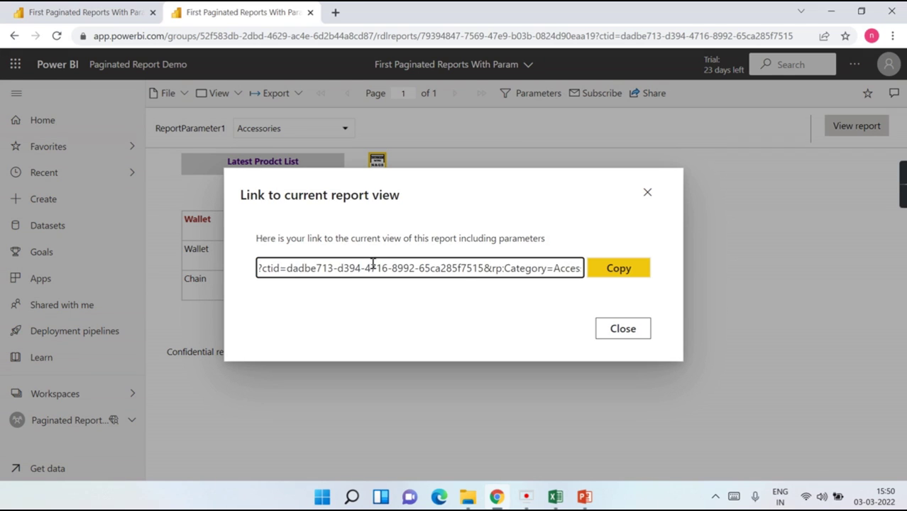
key("ctrl+Left")
key("ctrl+Left")
key("ctrl+Left")
key("ctrl+Left")
key("ctrl+Left")
key("ctrl+Left")
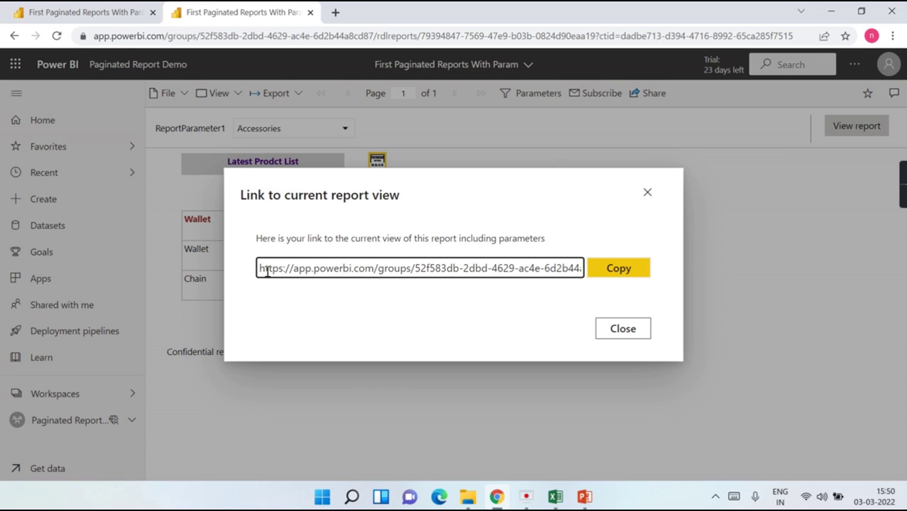
left_click_drag(261, 269, 580, 268)
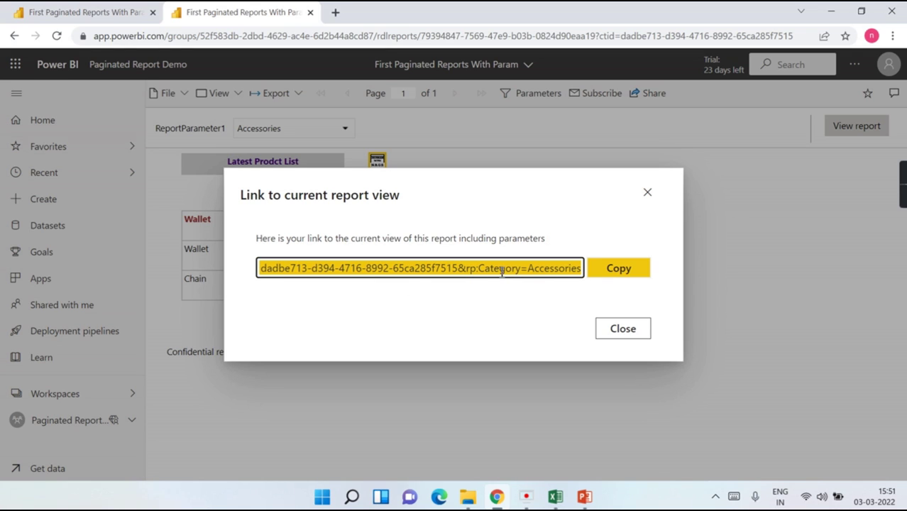
left_click(540, 270)
- Copy the report-view link and append &rp:Category=Accessories to the new tab's address
key("ctrl+a")
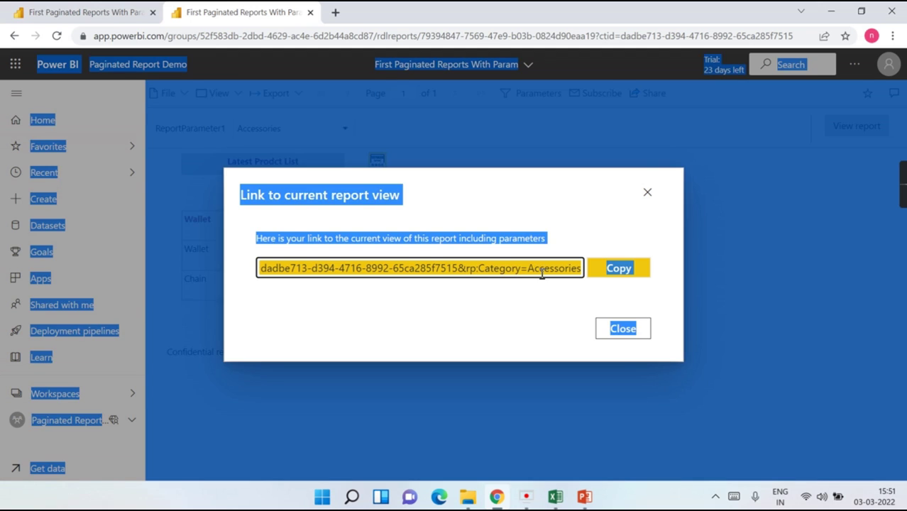
left_click(589, 272)
left_click(591, 270)
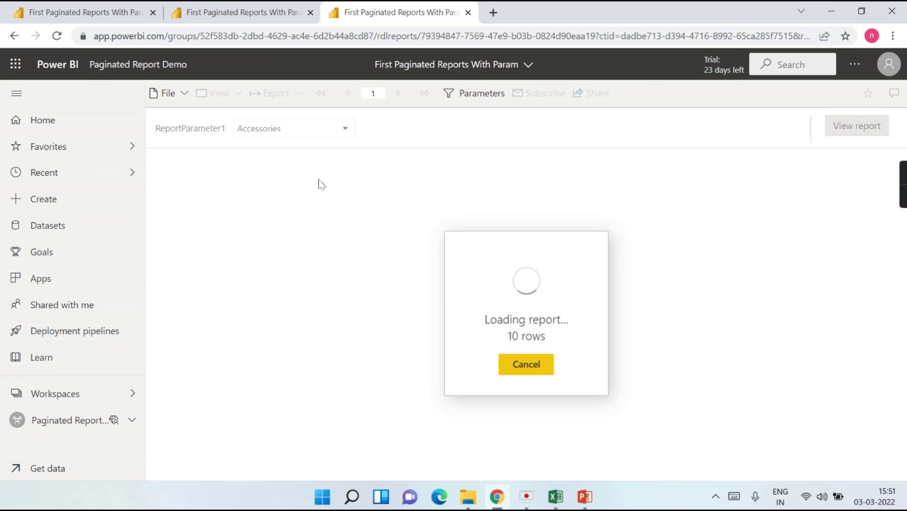
left_click(589, 37)
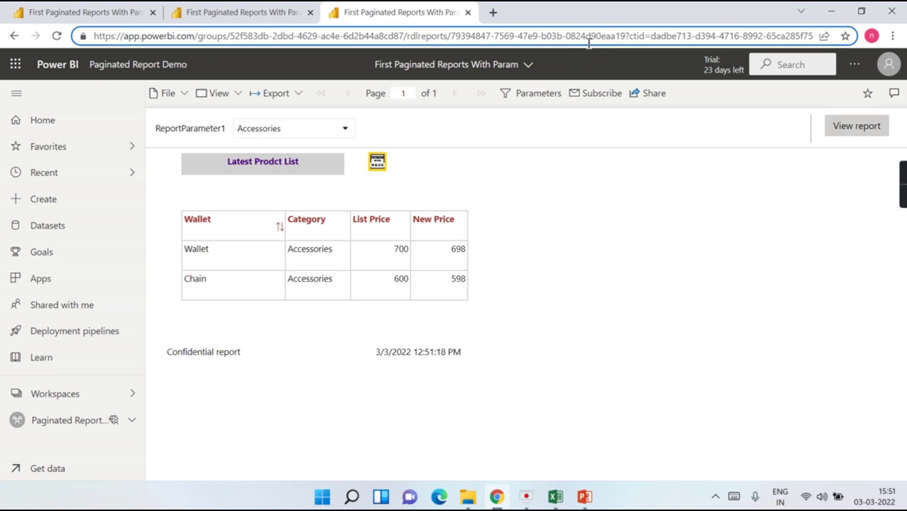
key("End")
type("&rp:Category=Accessories")
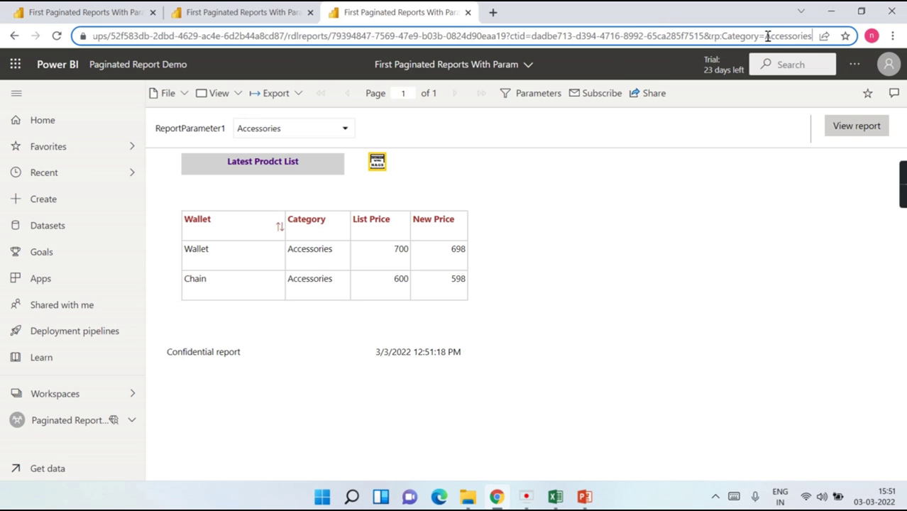
- Replace Accessories with Formal in the URL's Category parameter and load the edited link
left_click_drag(765, 36, 850, 35)
type("Formal")
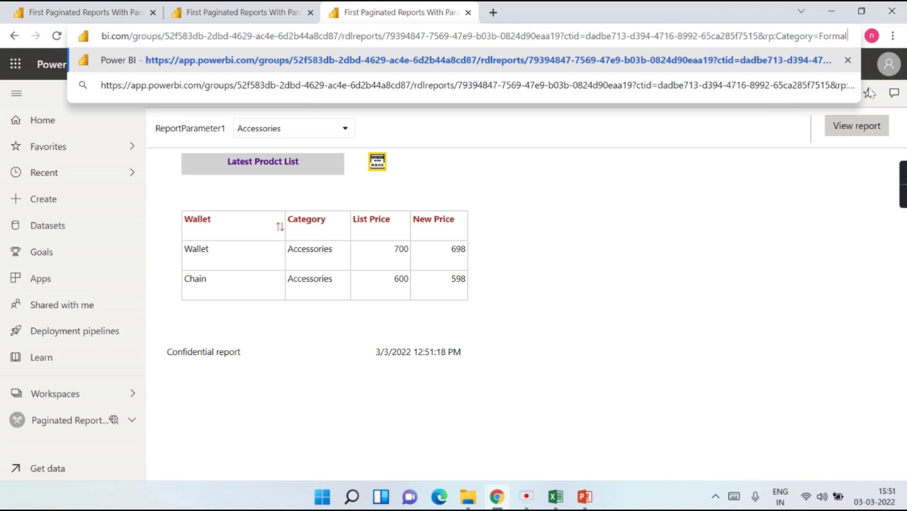
left_click(857, 126)
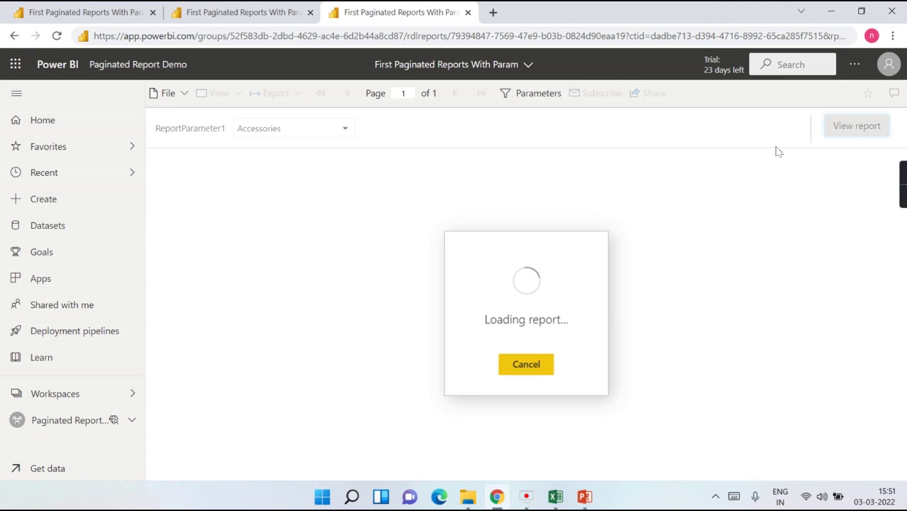
left_click(447, 39)
key("ctrl+v")
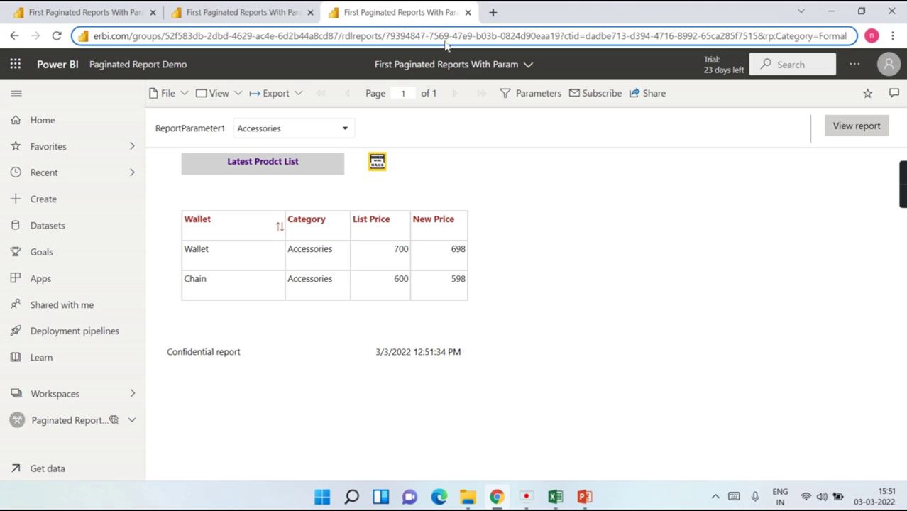
key("Return")
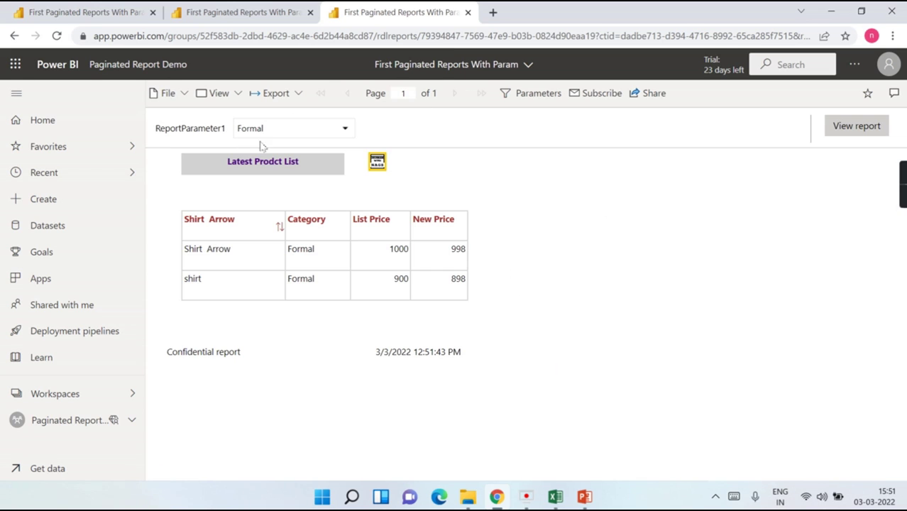
- Confirm ReportParameter1 shows Formal and highlight rp:Category=Formal in the address
left_click(346, 130)
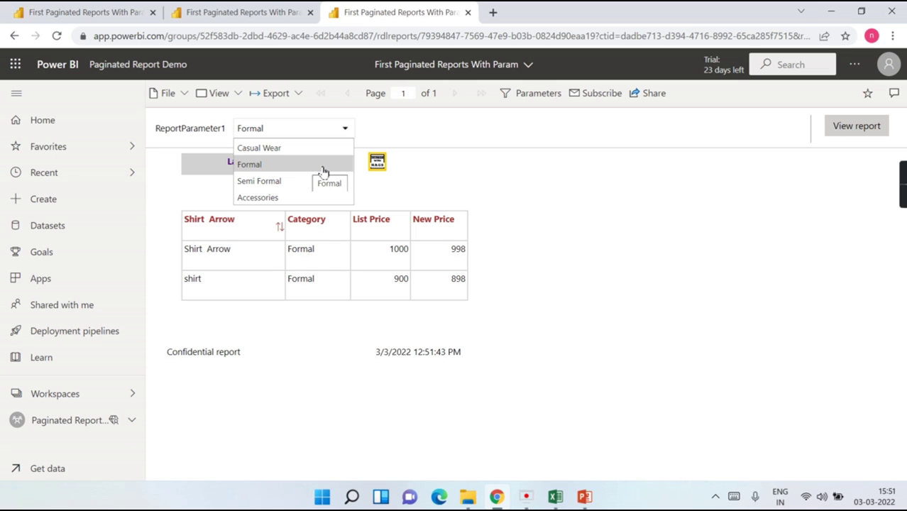
left_click(673, 39)
left_click_drag(609, 37, 895, 32)
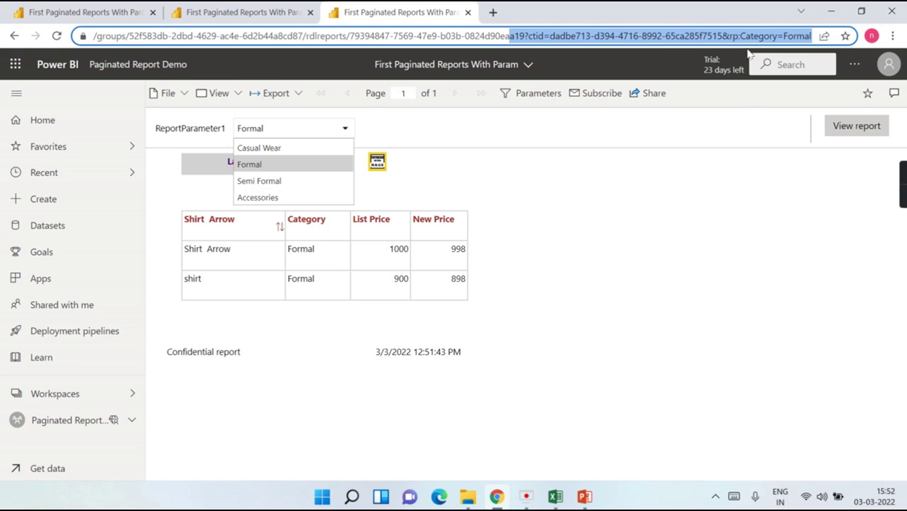
left_click(690, 255)
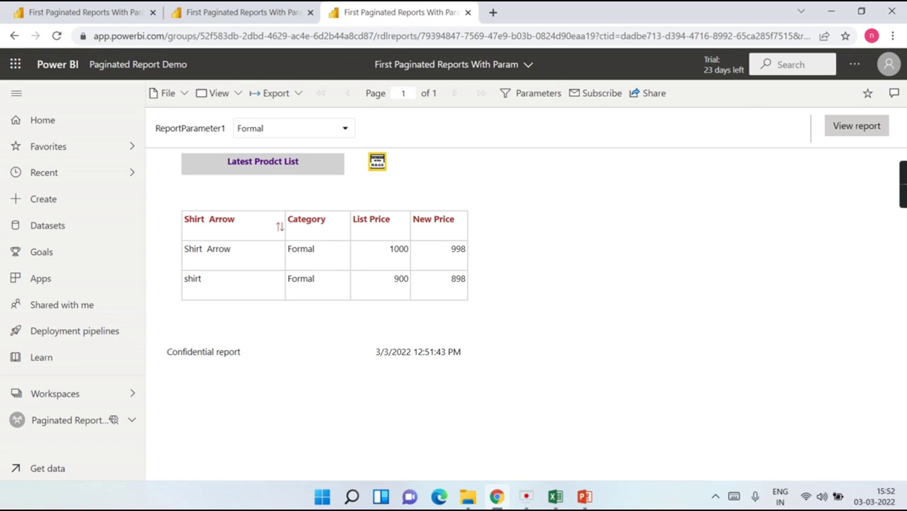